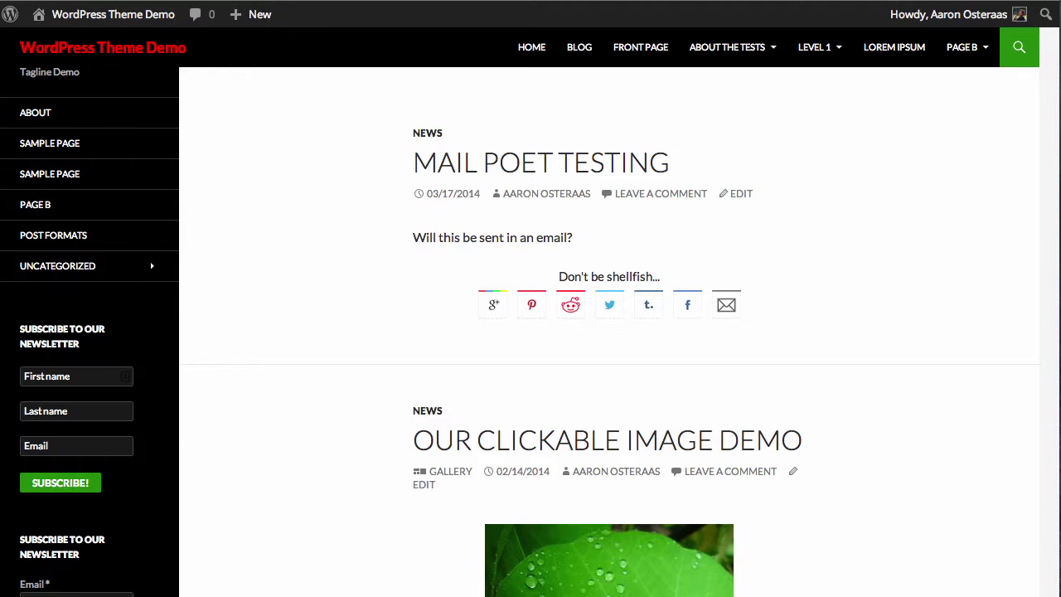
Go from the public front page to the WordPress admin Dashboard via the admin-bar site name
{"action": "left_click", "coordinate": [102, 14]}
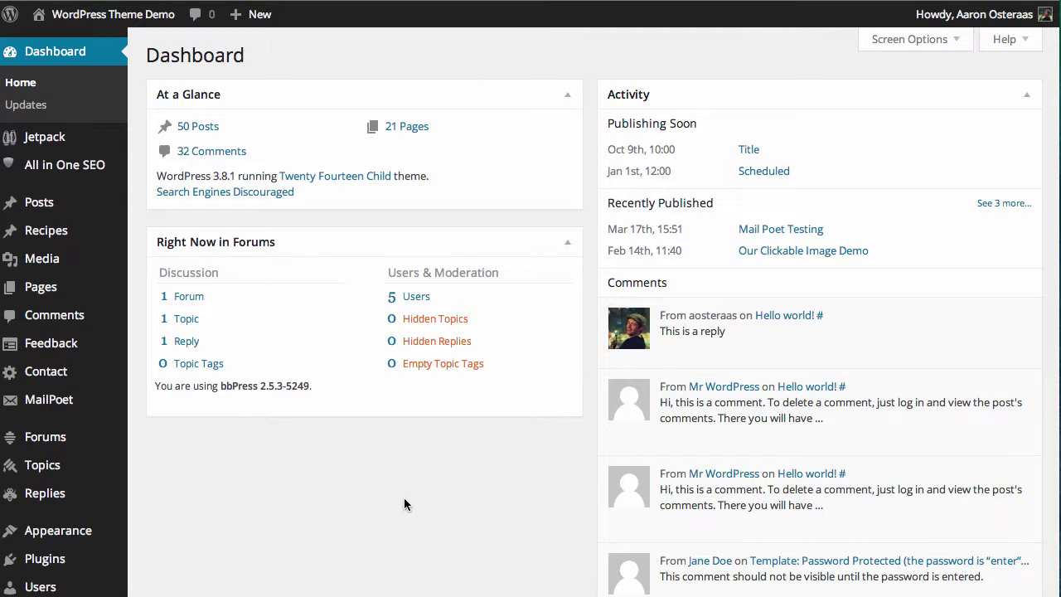
Search Add New Plugins for 'wptouch' and install WPtouch Mobile Plugin 3.2.1
{"action": "mouse_move", "coordinate": [83, 559]}
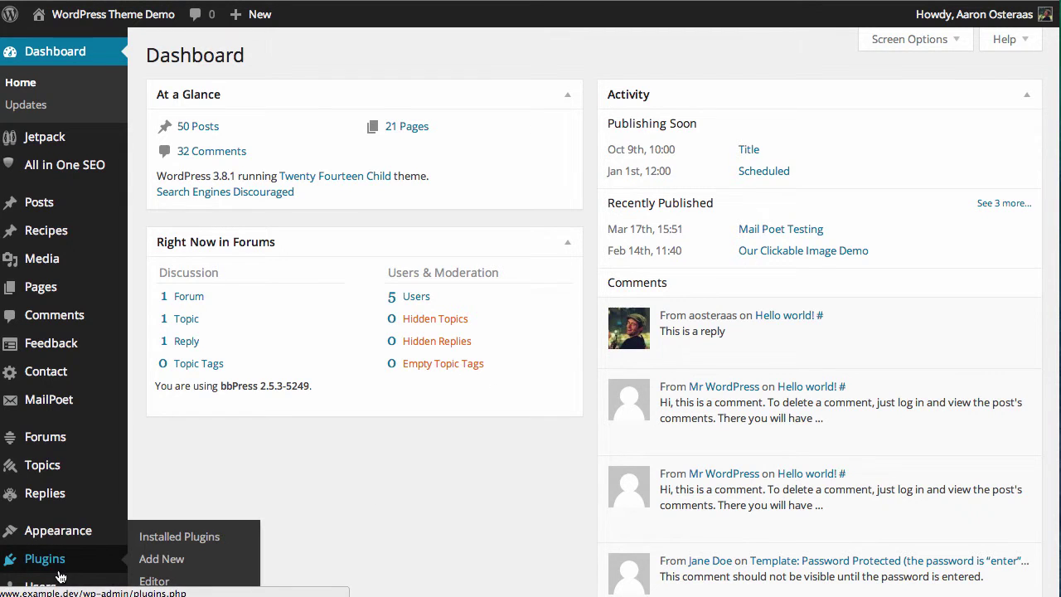
{"action": "left_click", "coordinate": [155, 560]}
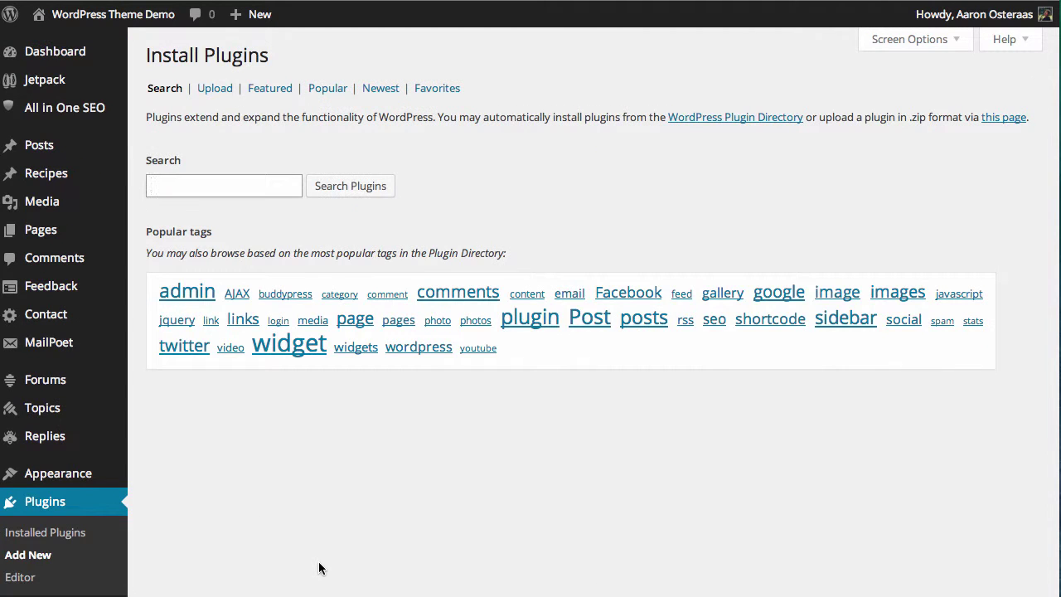
{"action": "type", "text": "wptough"}
{"action": "key", "text": "BackSpace"}
{"action": "key", "text": "BackSpace"}
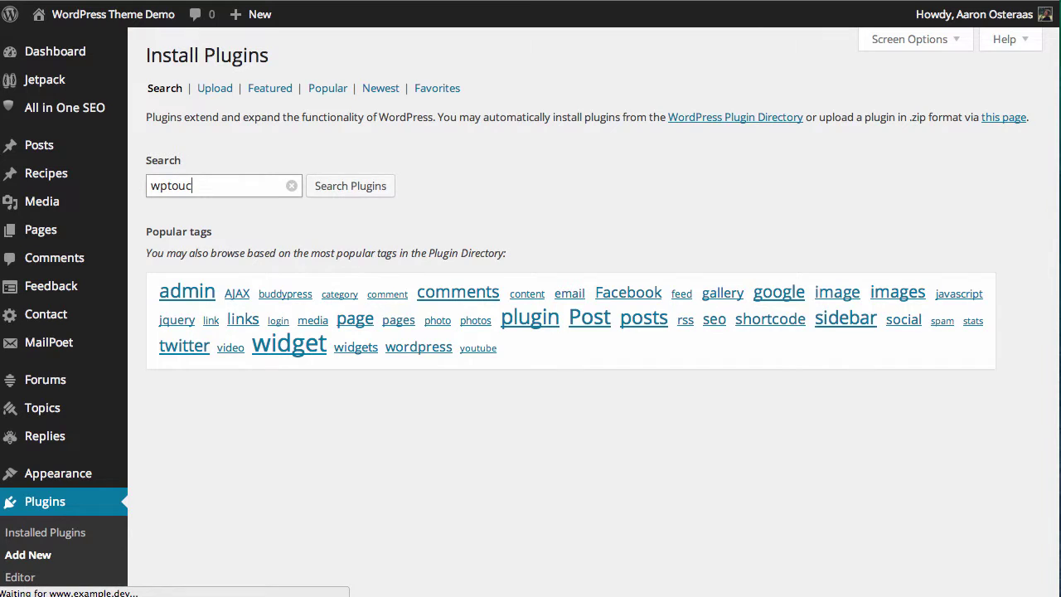
{"action": "type", "text": "ch"}
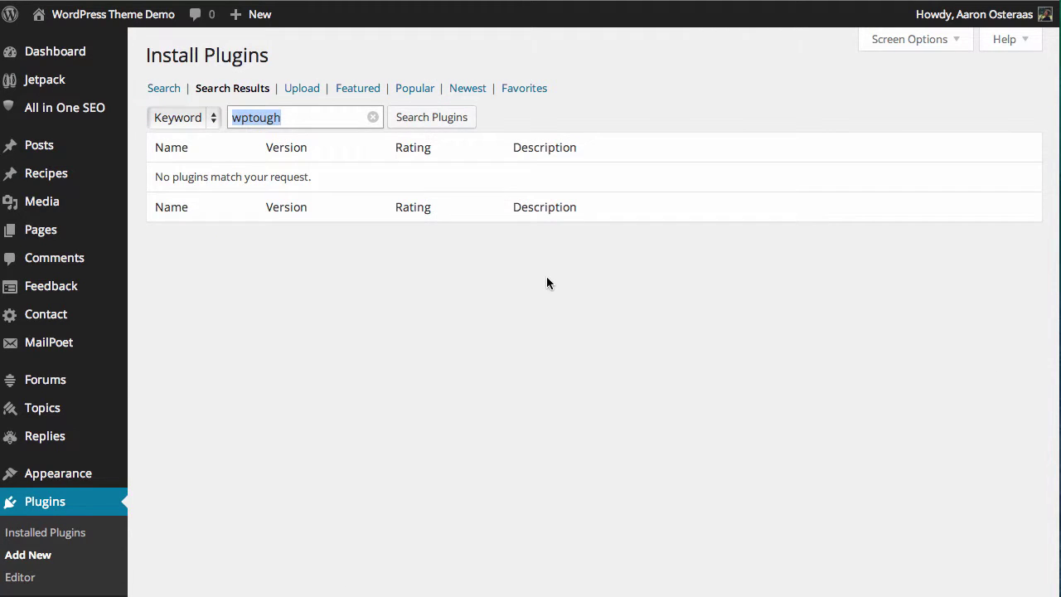
{"action": "key", "text": "Right"}
{"action": "key", "text": "BackSpace"}
{"action": "key", "text": "BackSpace"}
{"action": "type", "text": "ch"}
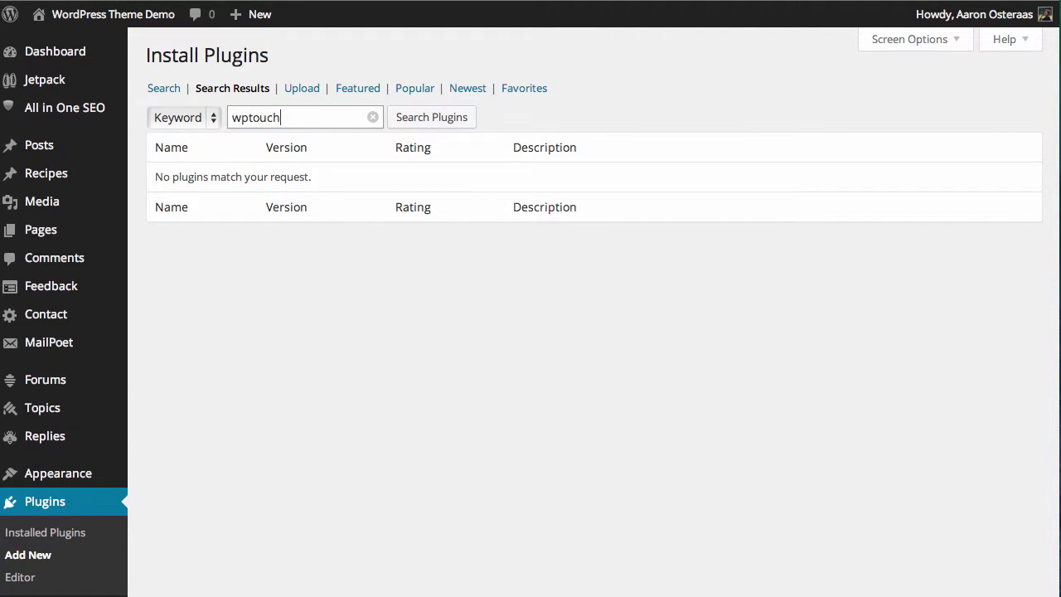
{"action": "key", "text": "Return"}
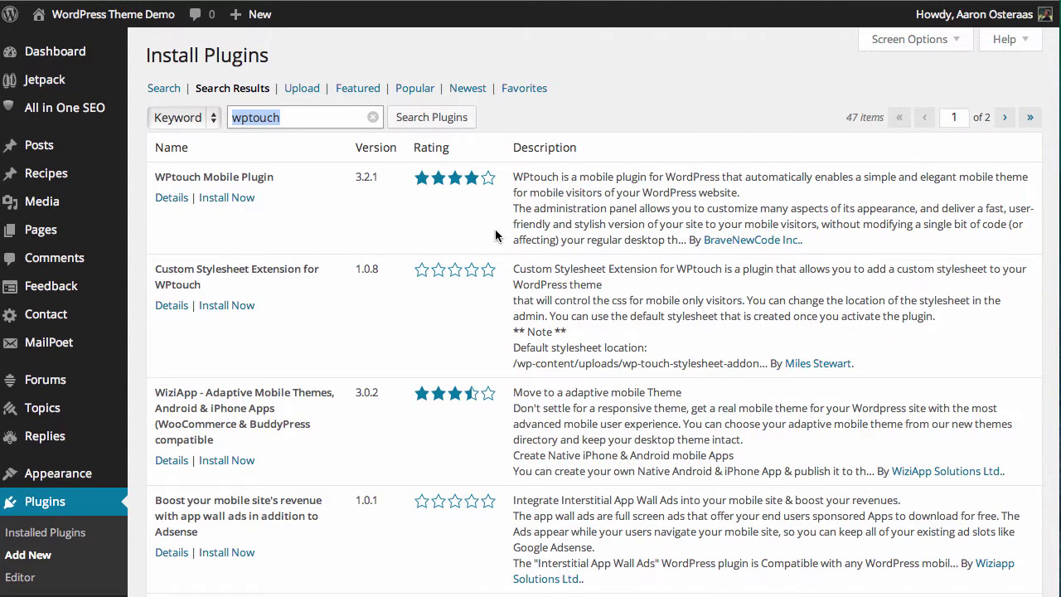
{"action": "left_click", "coordinate": [242, 197]}
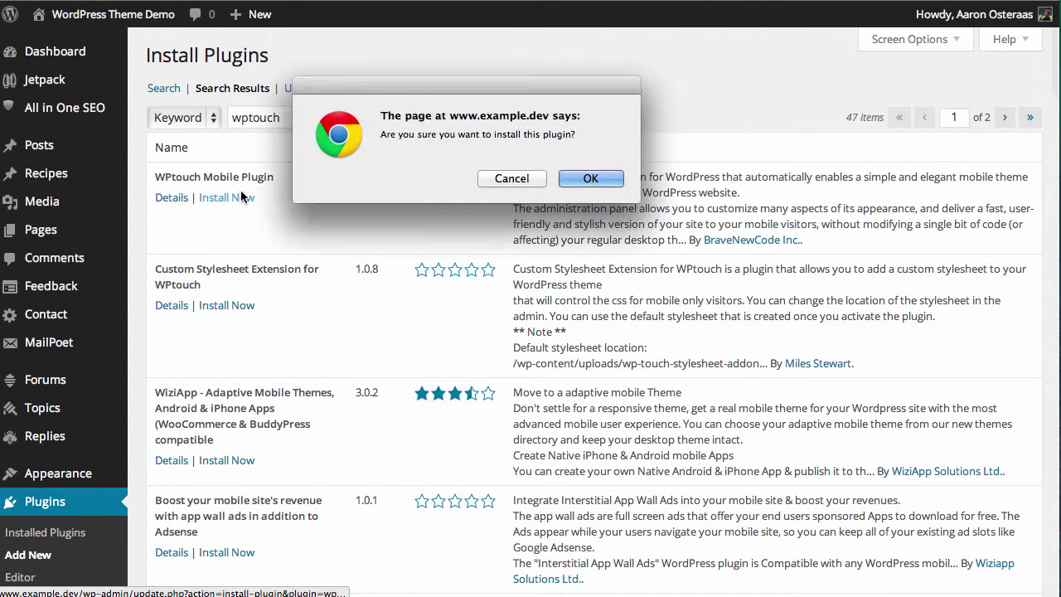
{"action": "left_click", "coordinate": [564, 176]}
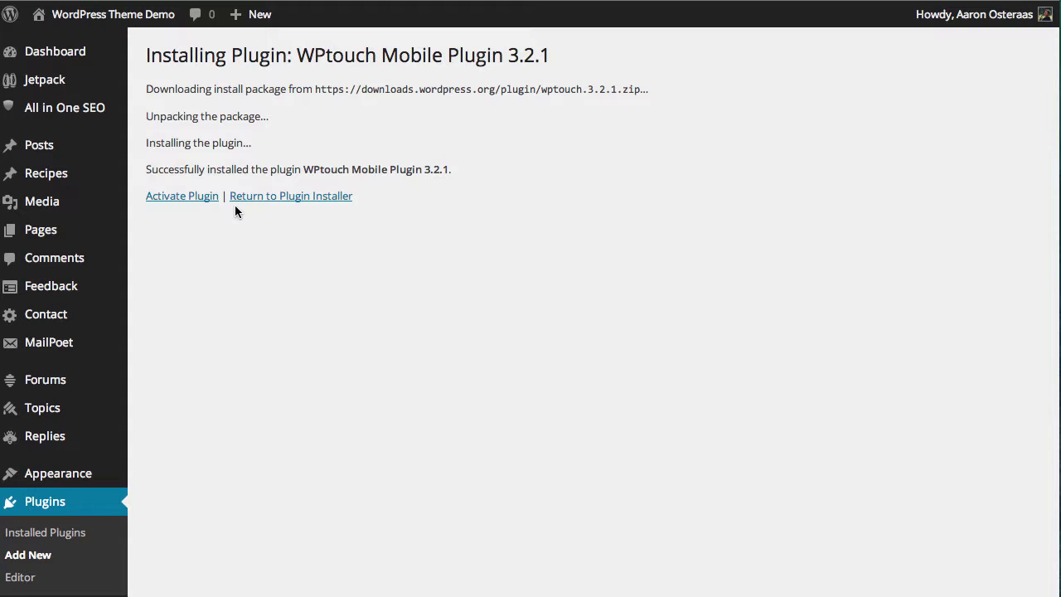
Activate WPtouch, then open and scroll through its 3.2.1 What's New page
{"action": "left_click", "coordinate": [191, 196]}
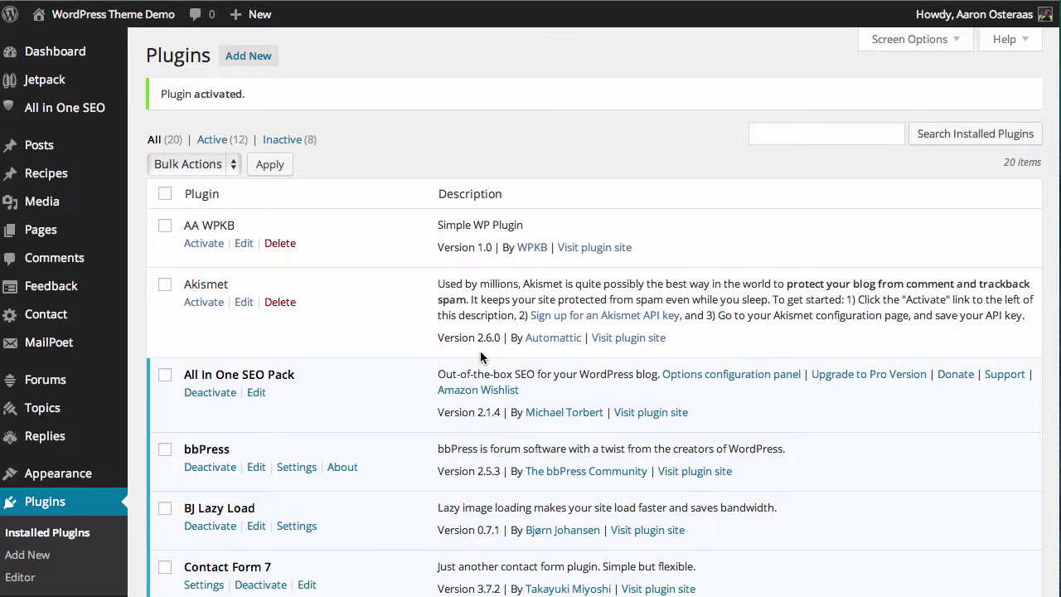
{"action": "scroll", "coordinate": [218, 403], "scroll_direction": "down", "scroll_amount": 5}
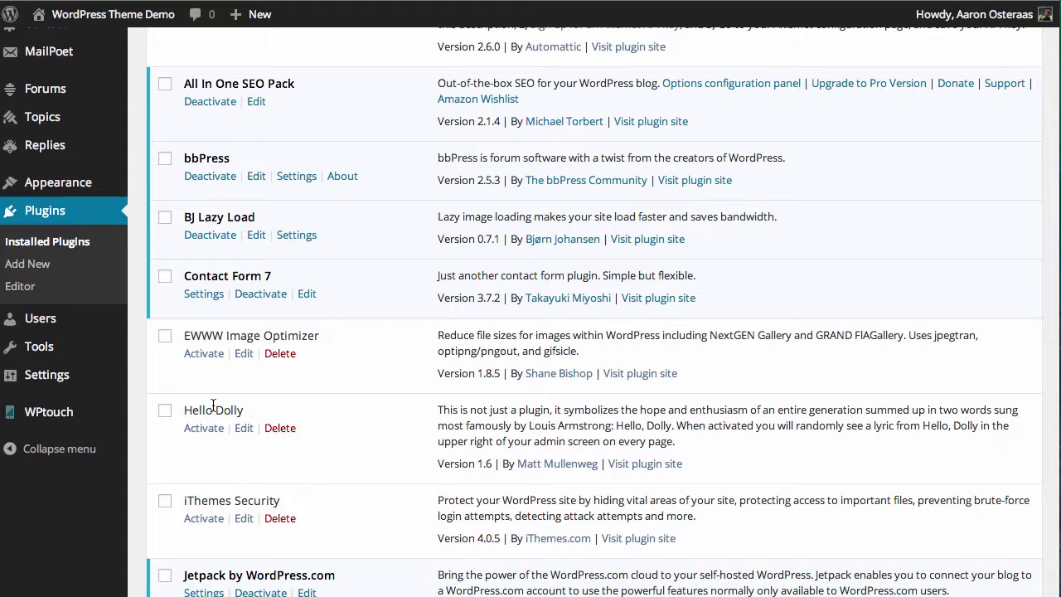
{"action": "left_click", "coordinate": [101, 422]}
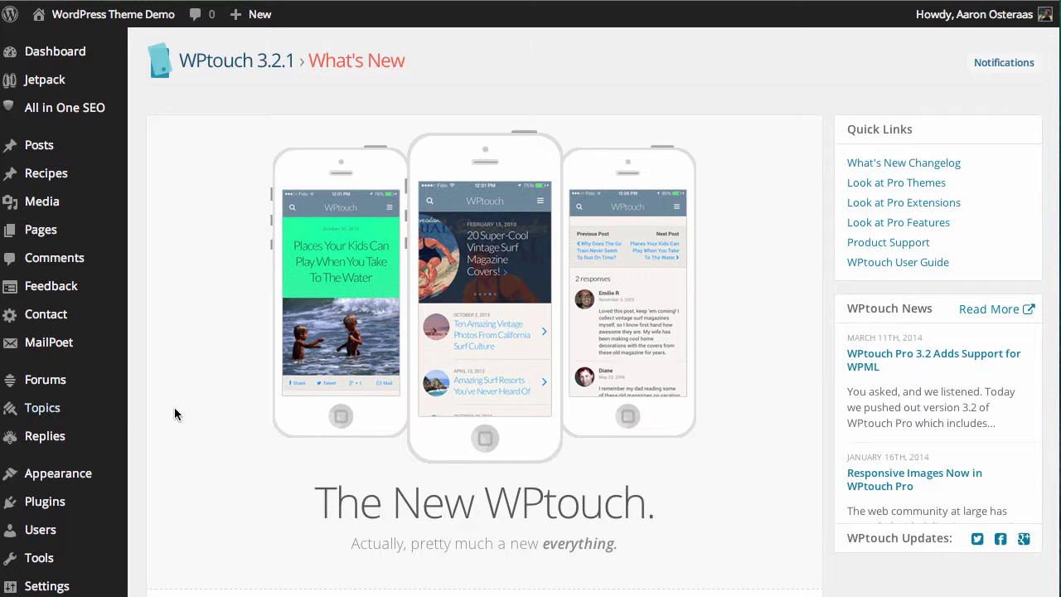
{"action": "scroll", "coordinate": [180, 412], "scroll_direction": "down", "scroll_amount": 5}
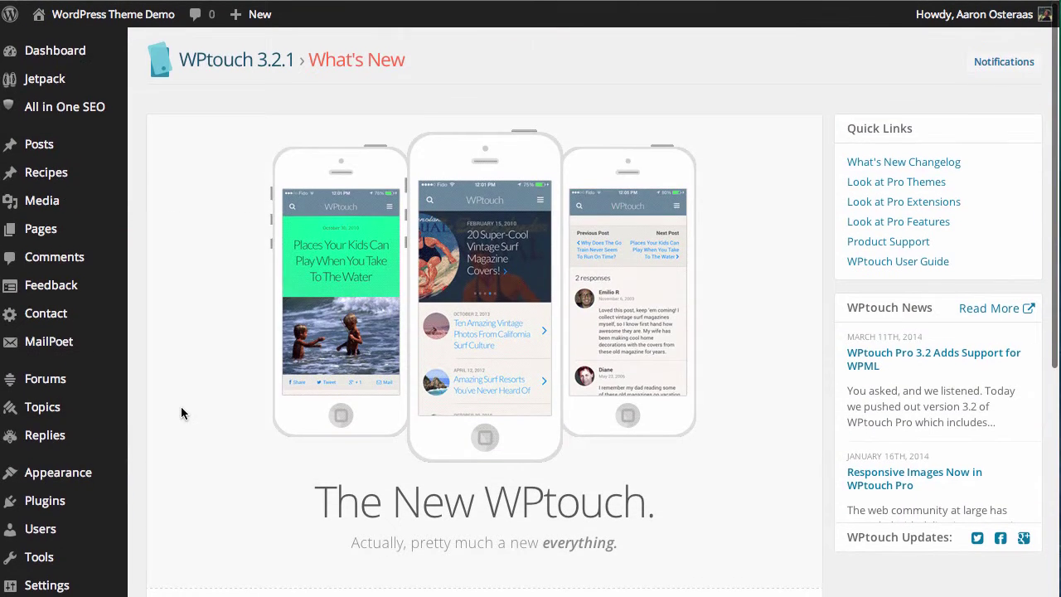
{"action": "scroll", "coordinate": [181, 406], "scroll_direction": "down", "scroll_amount": 8}
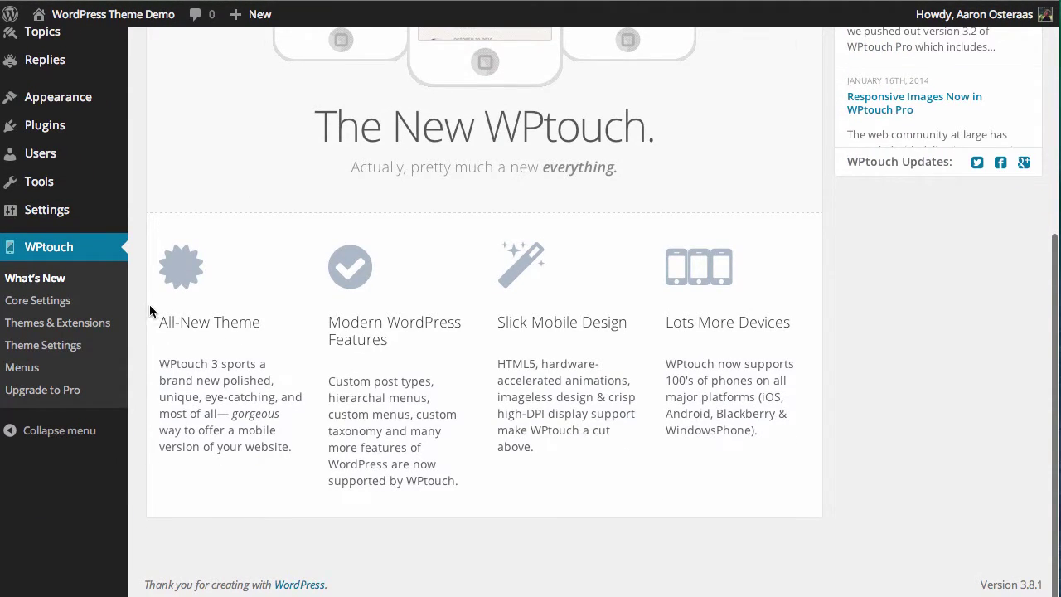
In WPtouch Core Settings, keep the site title and enable 'Powered by WPtouch' in footer
{"action": "left_click", "coordinate": [59, 308]}
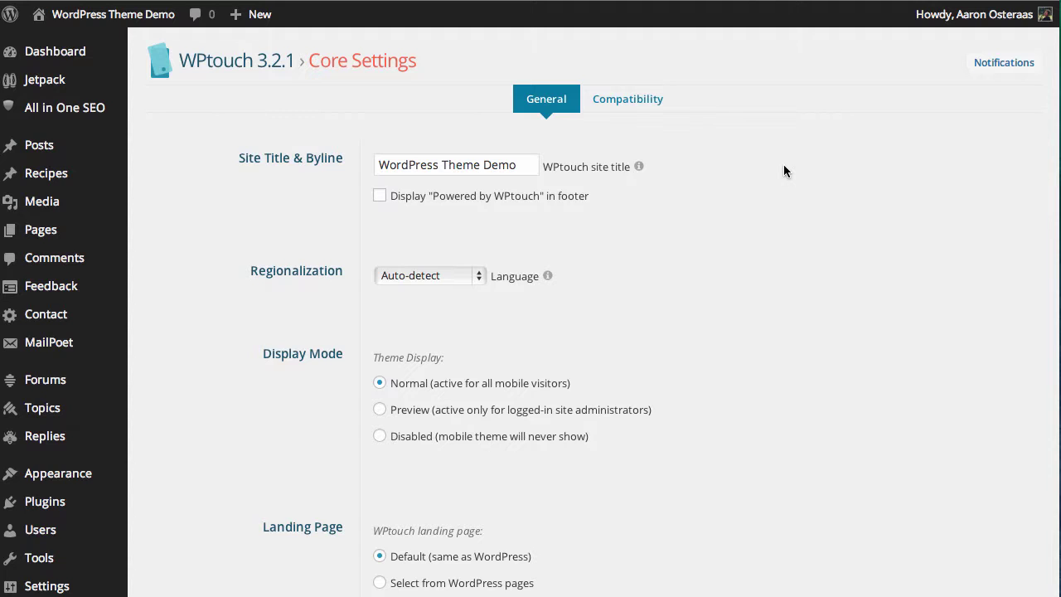
{"action": "double_click", "coordinate": [491, 169]}
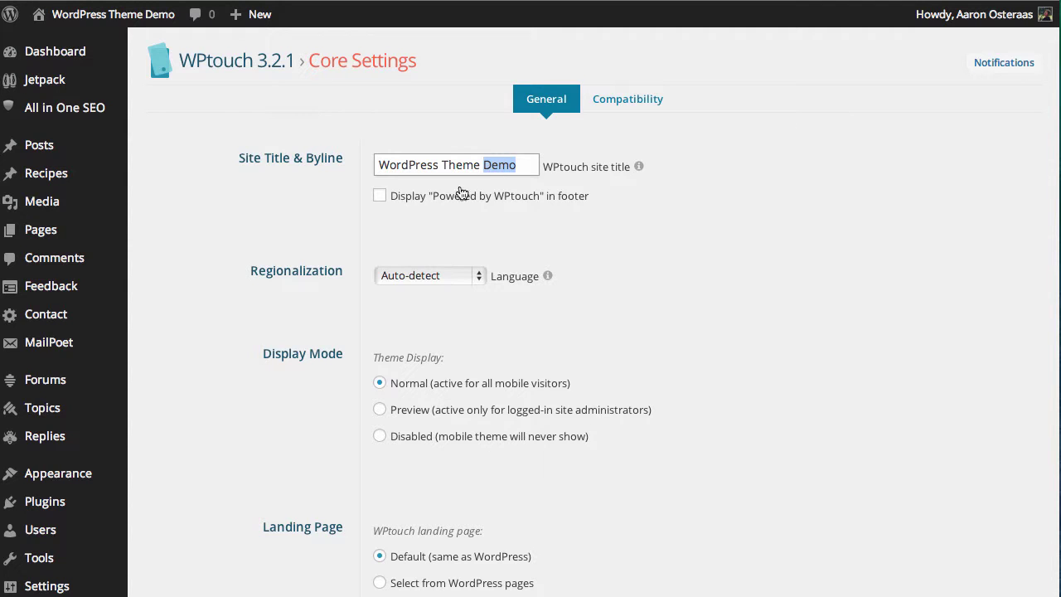
{"action": "left_click", "coordinate": [399, 214]}
{"action": "left_click", "coordinate": [379, 197]}
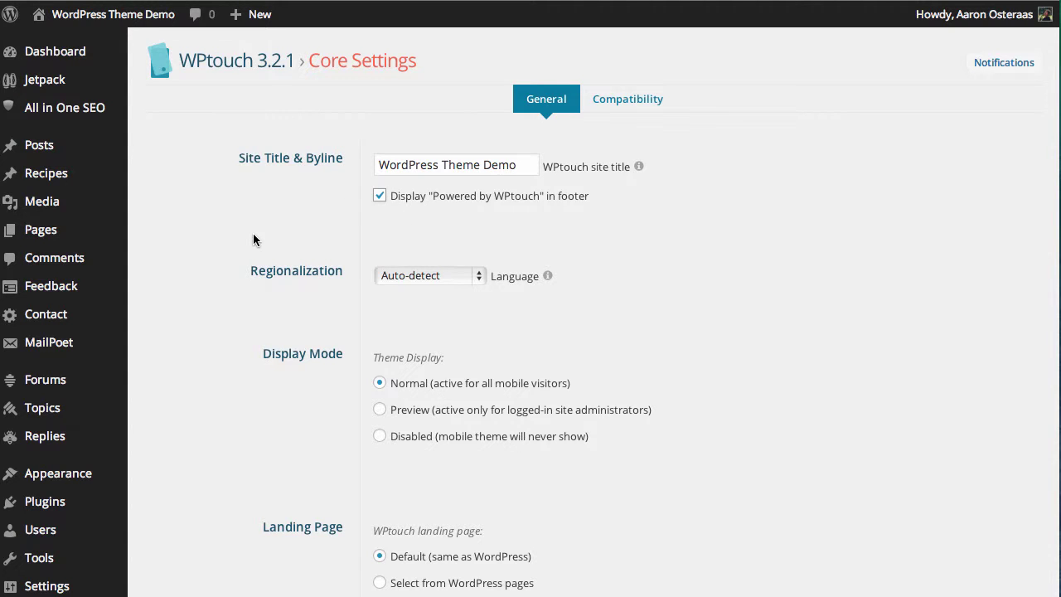
{"action": "scroll", "coordinate": [253, 234], "scroll_direction": "down", "scroll_amount": 3}
{"action": "scroll", "coordinate": [253, 239], "scroll_direction": "up", "scroll_amount": 1}
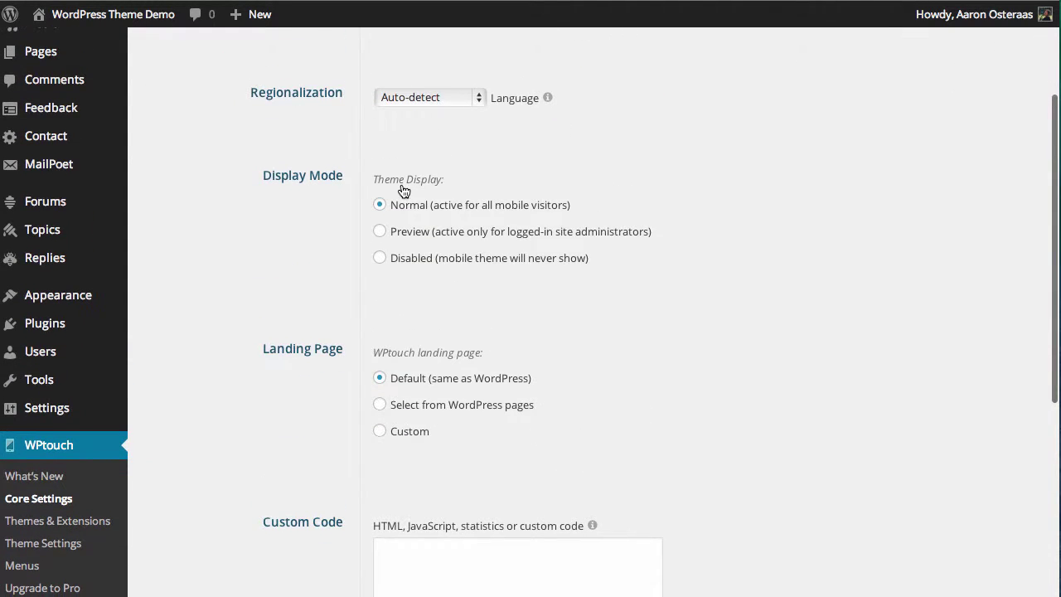
{"action": "left_click", "coordinate": [417, 96]}
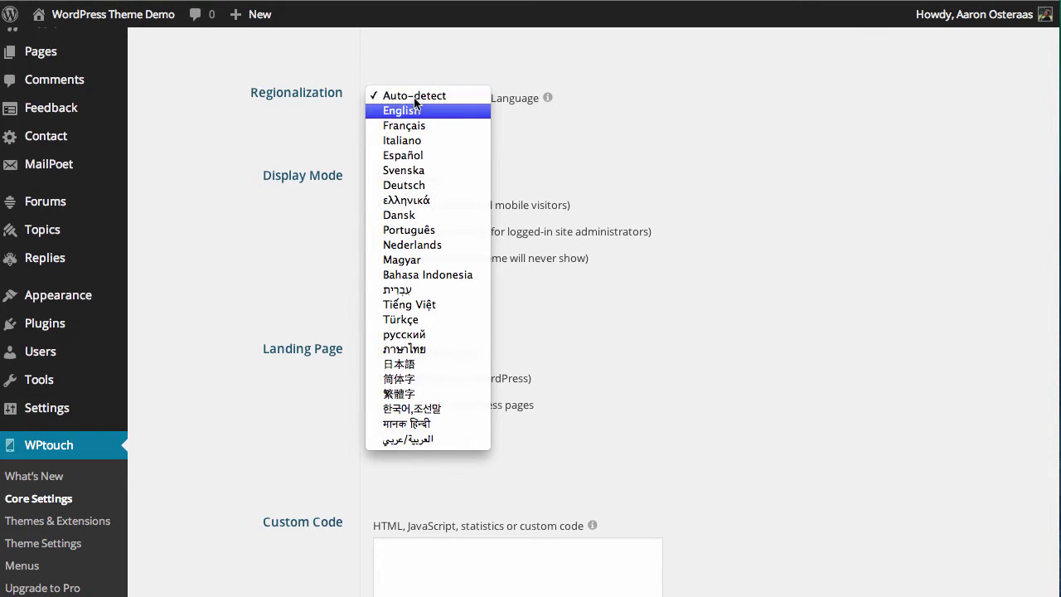
{"action": "left_click", "coordinate": [436, 96]}
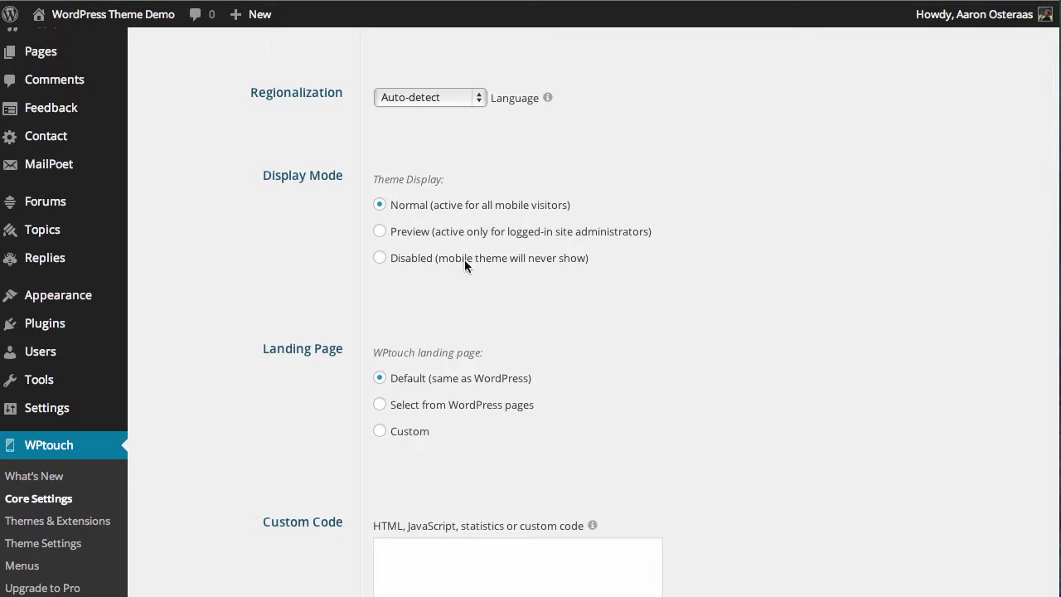
Switch the WPtouch landing page from a WordPress page to Custom, leaving the slug blank
{"action": "scroll", "coordinate": [252, 278], "scroll_direction": "down", "scroll_amount": 5}
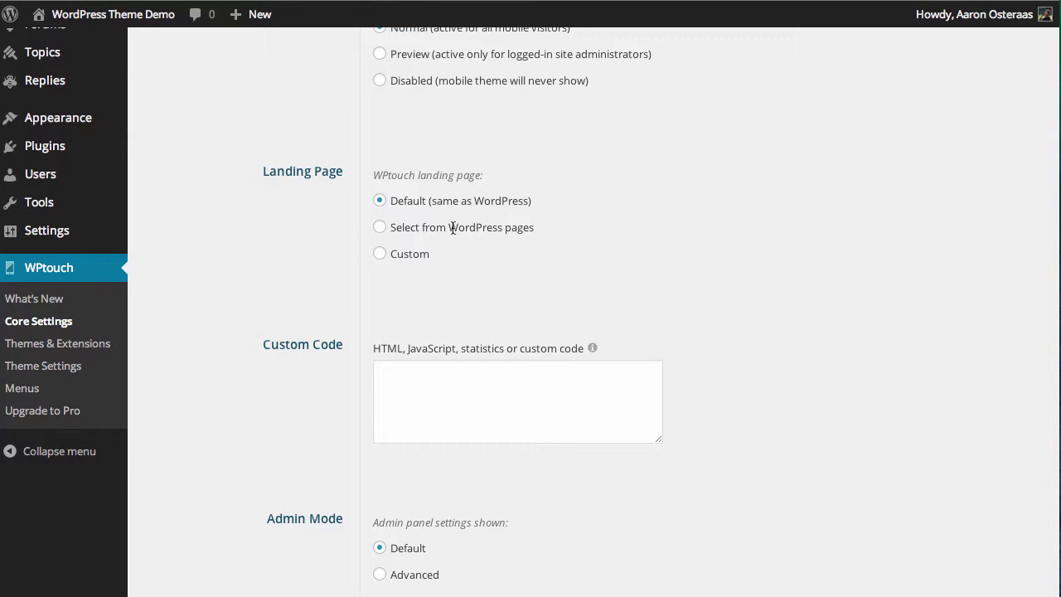
{"action": "left_click", "coordinate": [379, 230]}
{"action": "left_click", "coordinate": [425, 298]}
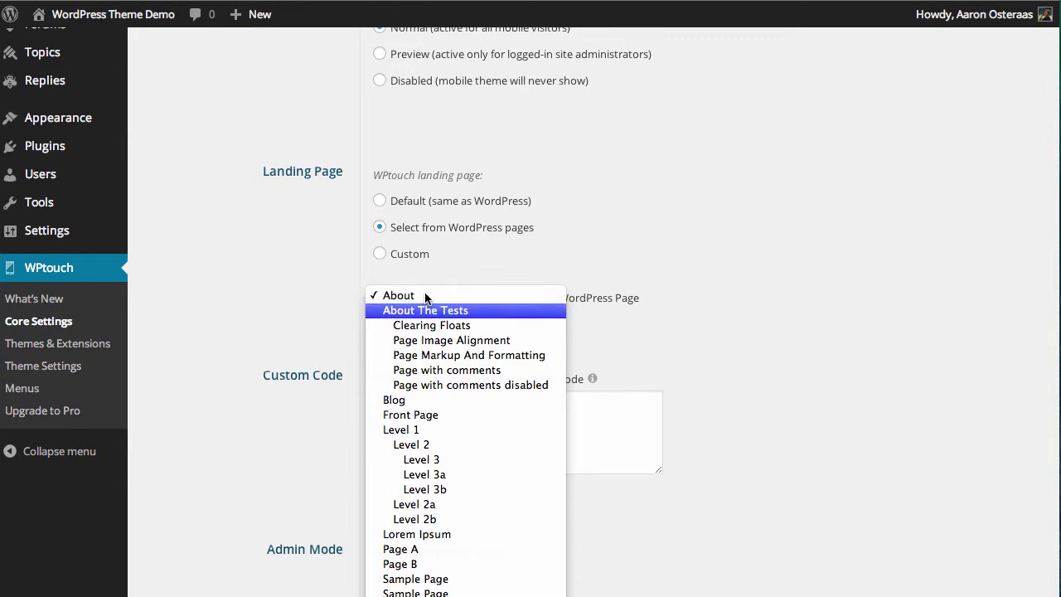
{"action": "left_click", "coordinate": [363, 280]}
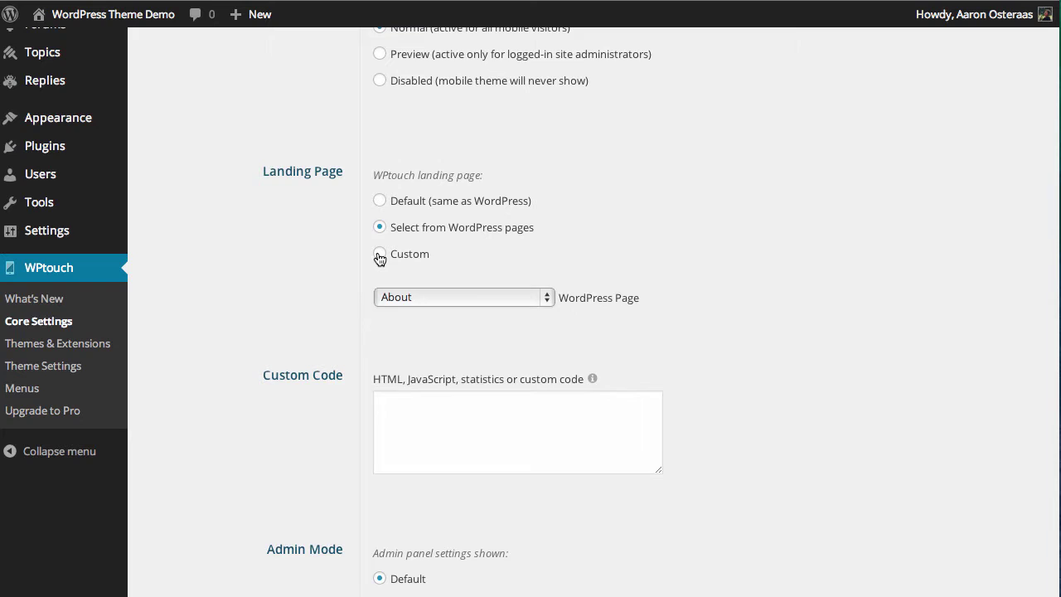
{"action": "left_click", "coordinate": [380, 254]}
{"action": "left_click", "coordinate": [431, 305]}
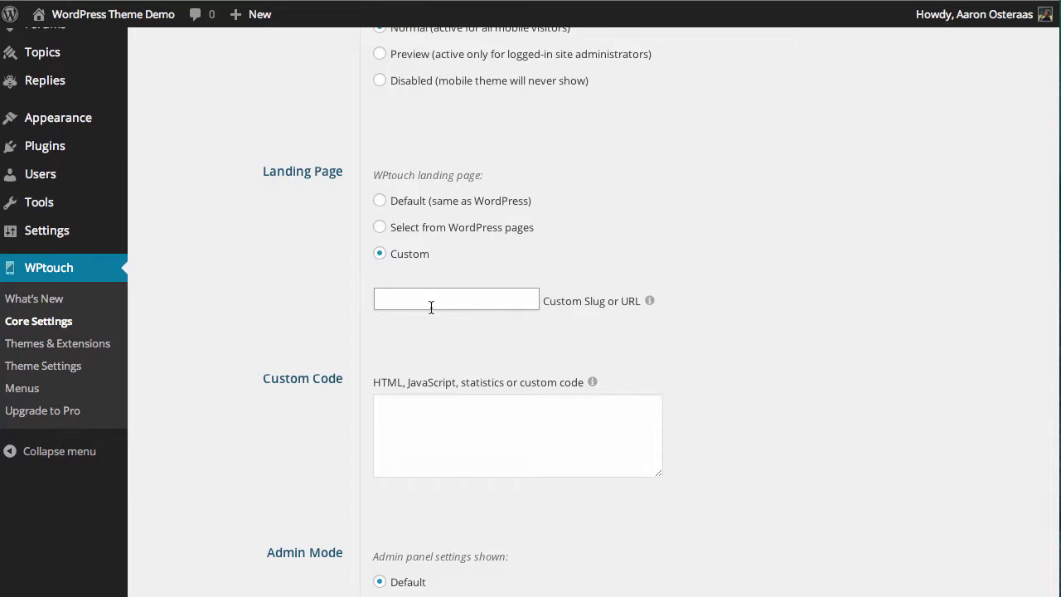
{"action": "scroll", "coordinate": [224, 241], "scroll_direction": "down", "scroll_amount": 3}
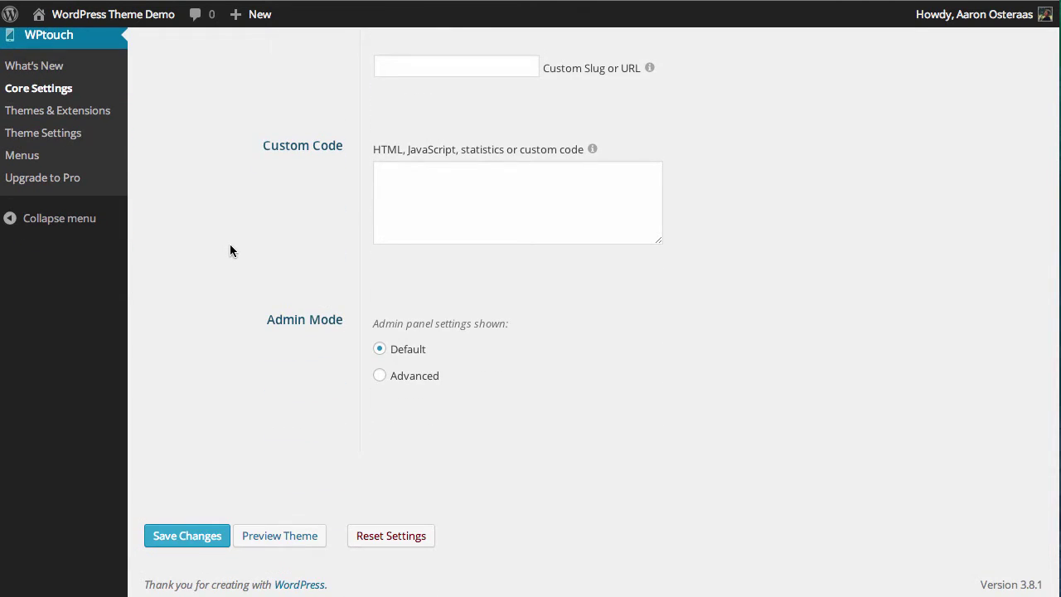
Save the WPtouch Core Settings with Custom Code empty and Admin Mode at Default
{"action": "left_click", "coordinate": [478, 205]}
{"action": "left_click", "coordinate": [170, 532]}
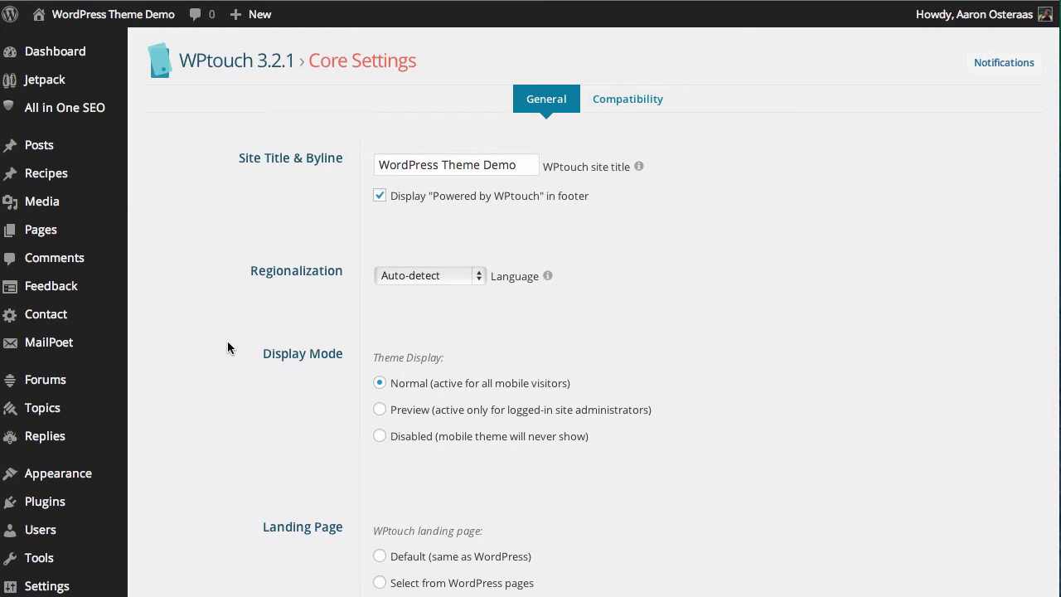
{"action": "scroll", "coordinate": [228, 347], "scroll_direction": "down", "scroll_amount": 15}
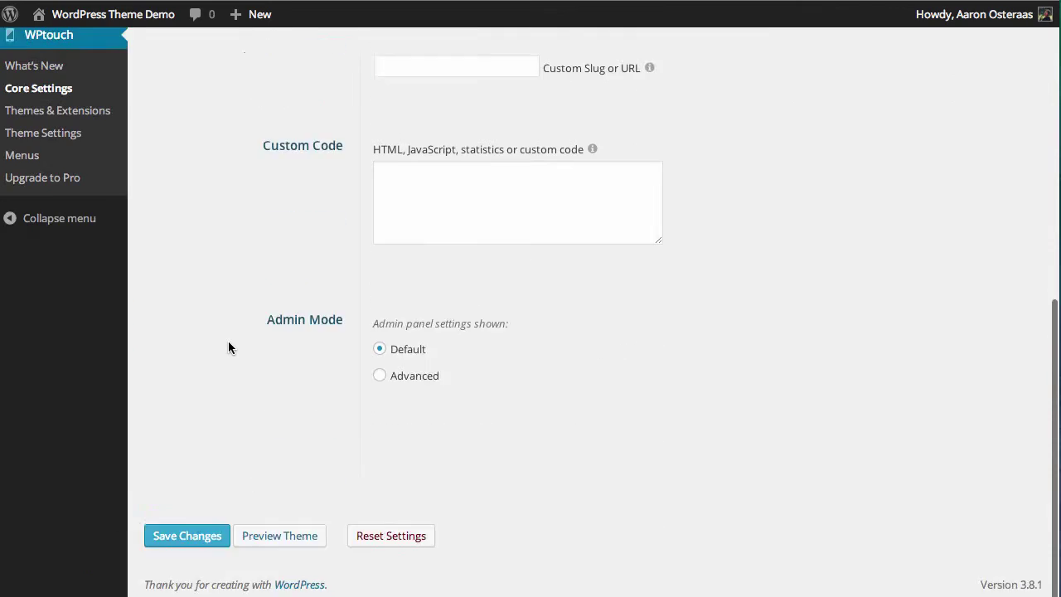
{"action": "left_click", "coordinate": [304, 535]}
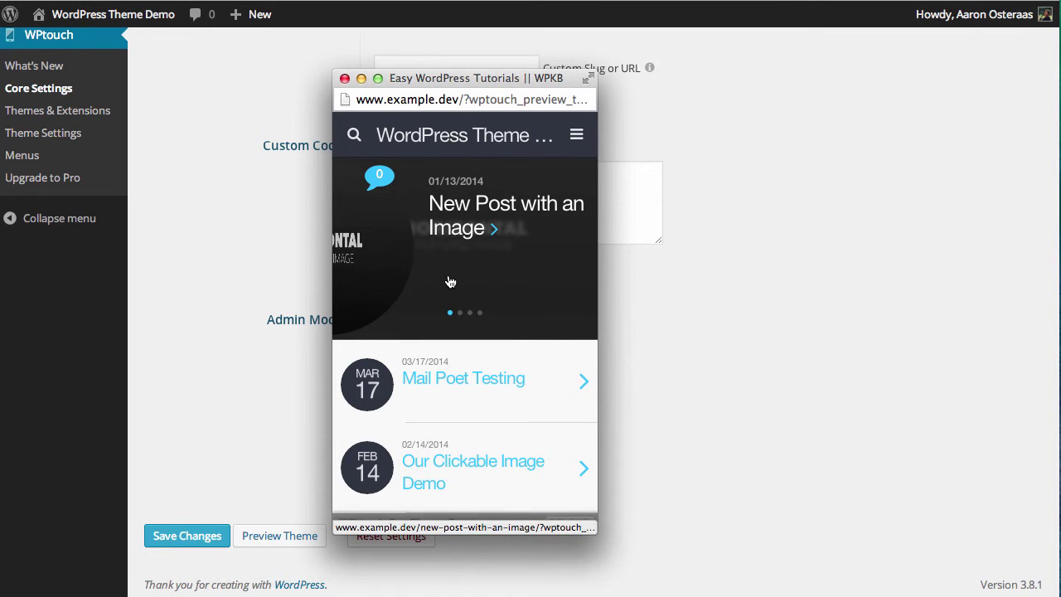
{"action": "scroll", "coordinate": [449, 280], "scroll_direction": "down", "scroll_amount": 3}
{"action": "scroll", "coordinate": [448, 280], "scroll_direction": "down", "scroll_amount": 3}
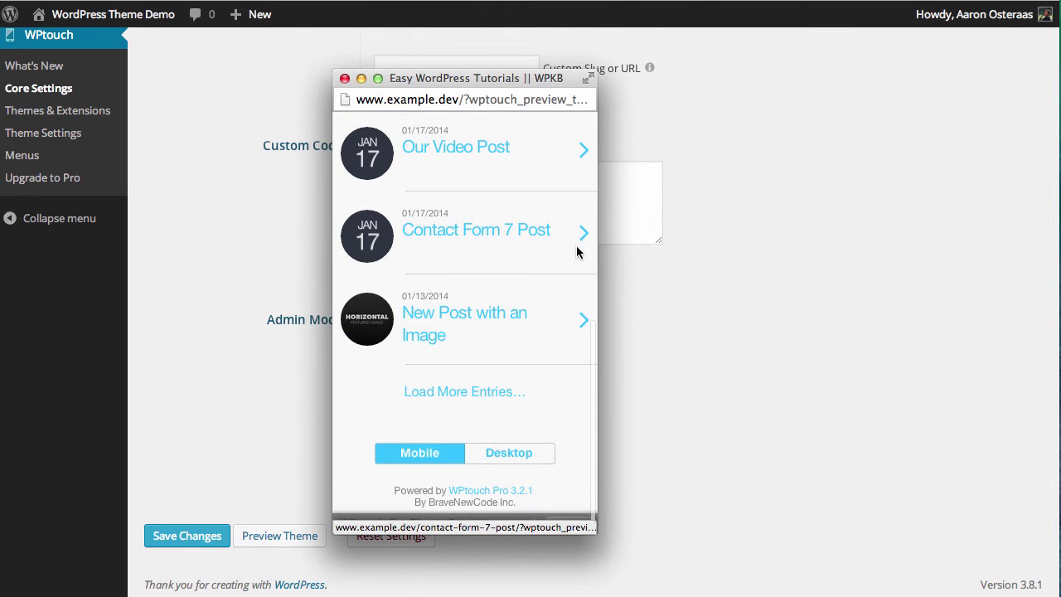
{"action": "left_click", "coordinate": [345, 78]}
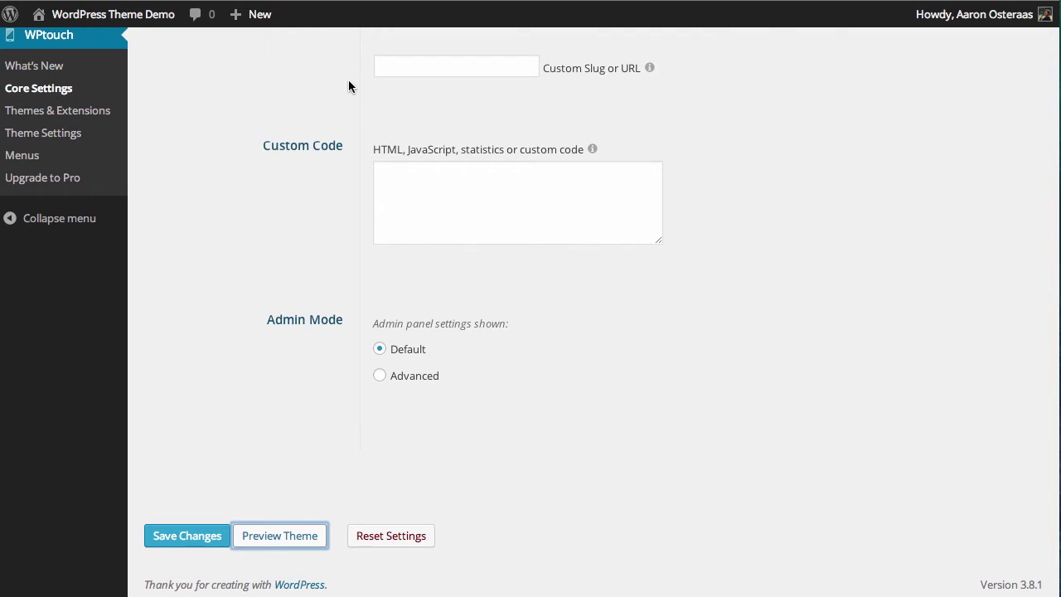